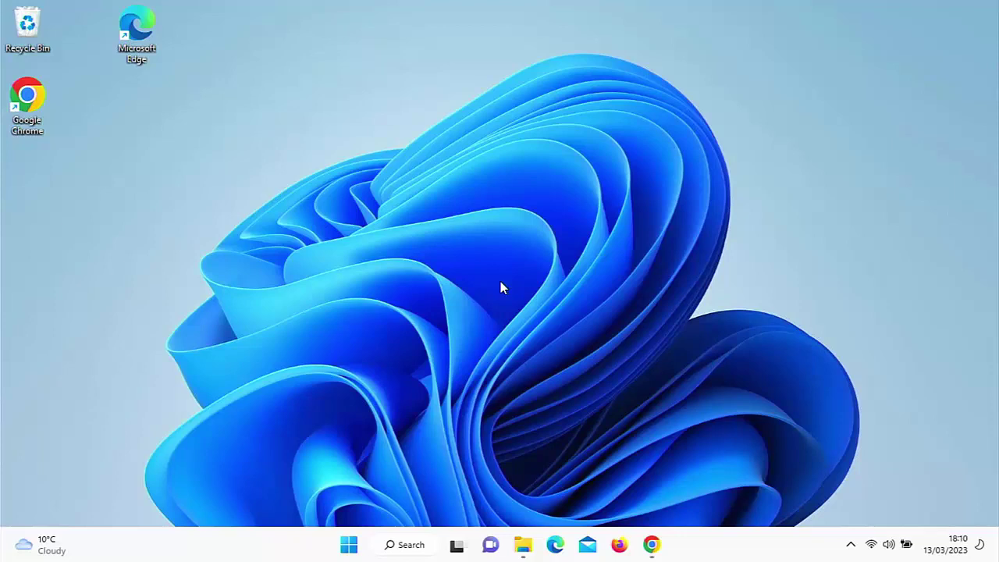
Step: Open File Explorer and go up from the Forms folder to the Documents folder
{"action": "left_click", "coordinate": [524, 544]}
{"action": "left_click", "coordinate": [524, 545]}
{"action": "left_click", "coordinate": [524, 545]}
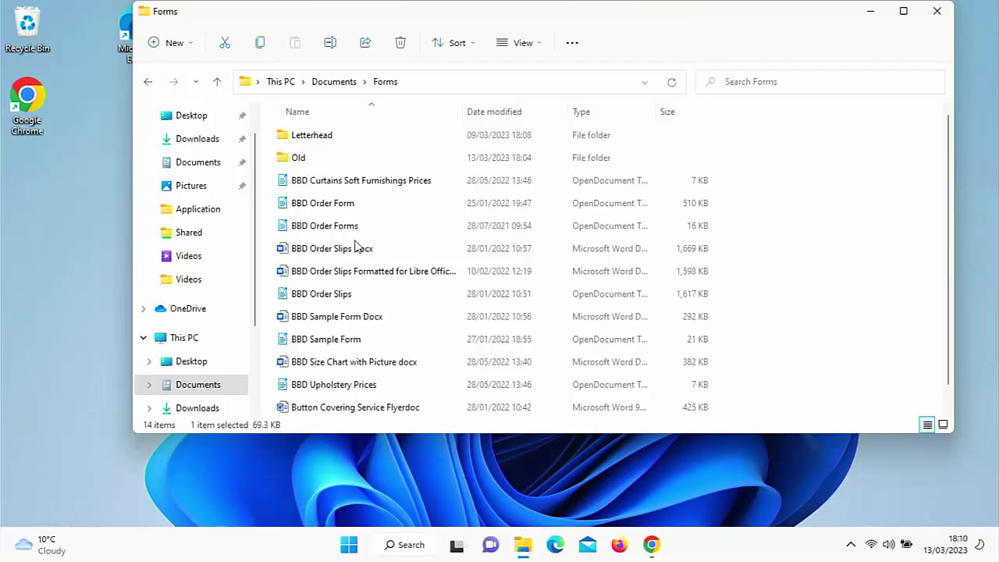
{"action": "left_click", "coordinate": [346, 89]}
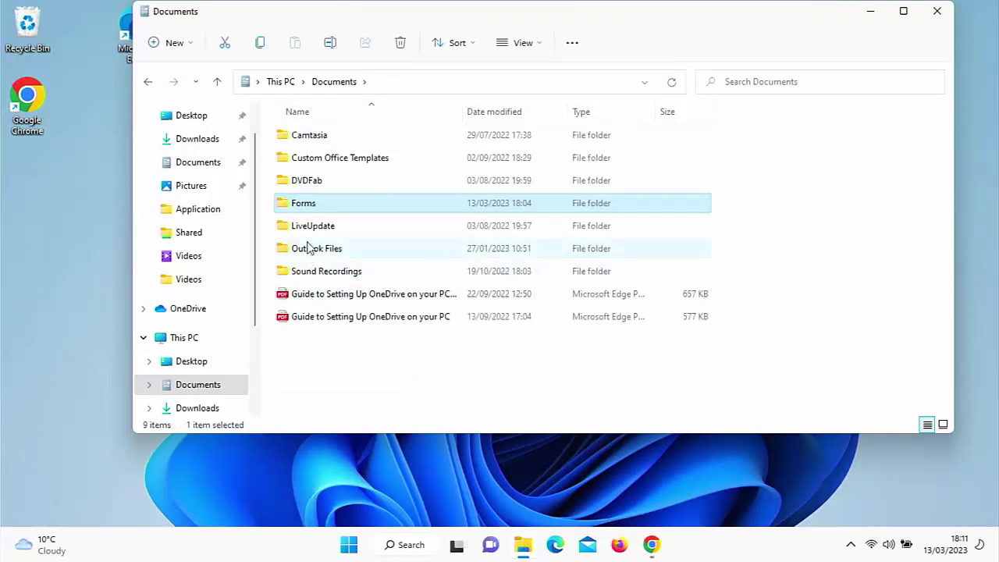
Step: Examine the Forms folder's general properties, including its size and contents, then close them without changes
{"action": "right_click", "coordinate": [310, 212]}
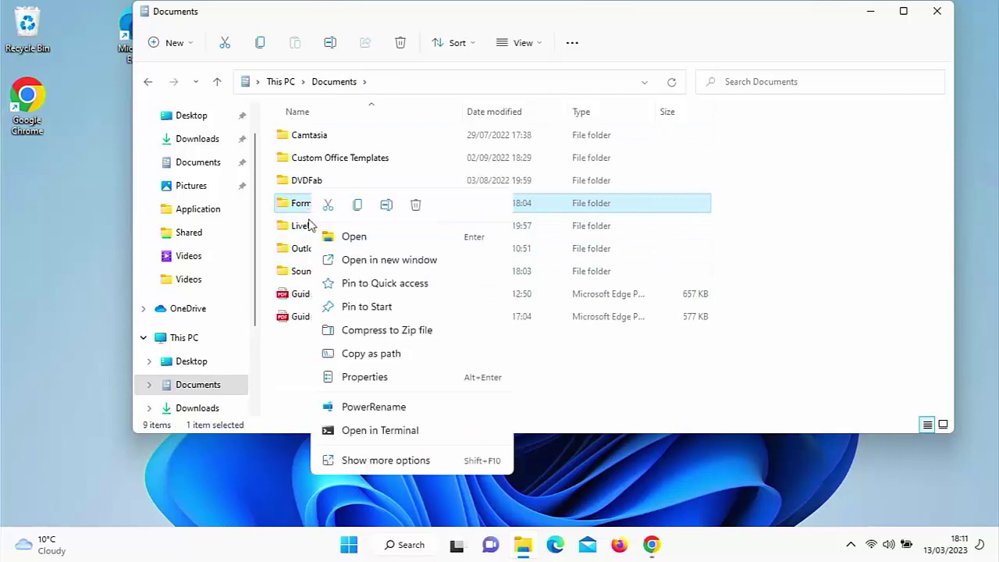
{"action": "left_click", "coordinate": [376, 462]}
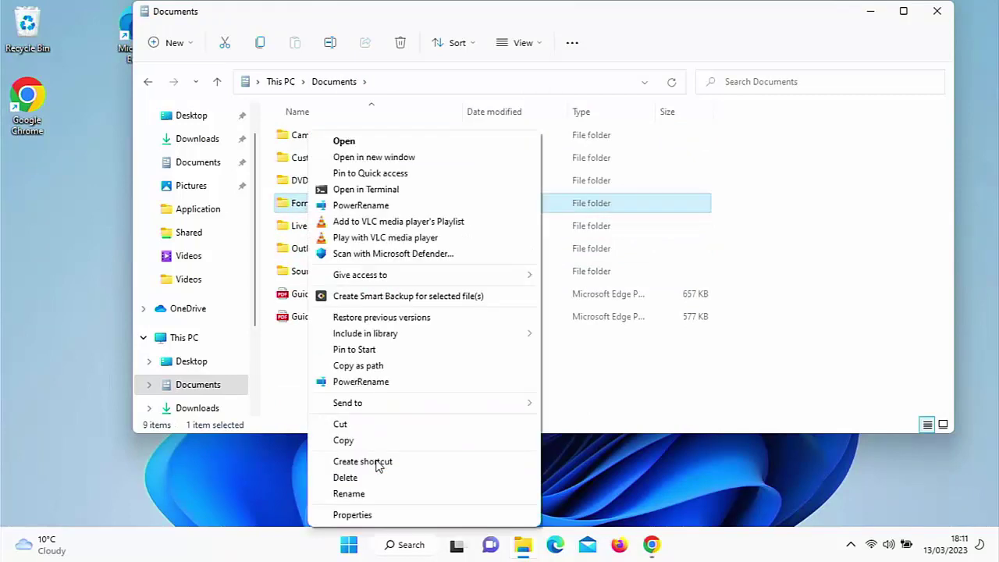
{"action": "left_click", "coordinate": [367, 517]}
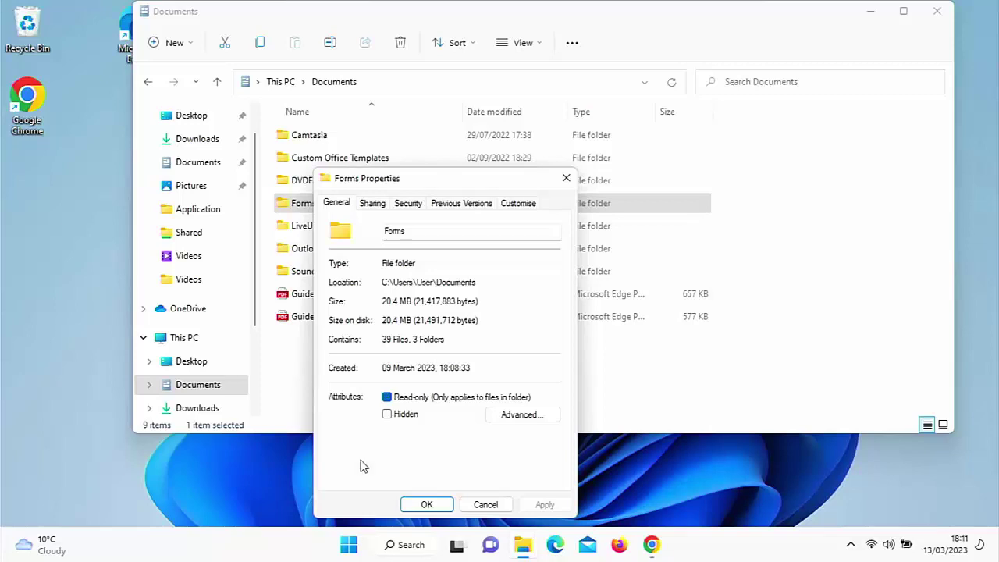
{"action": "left_click", "coordinate": [489, 509]}
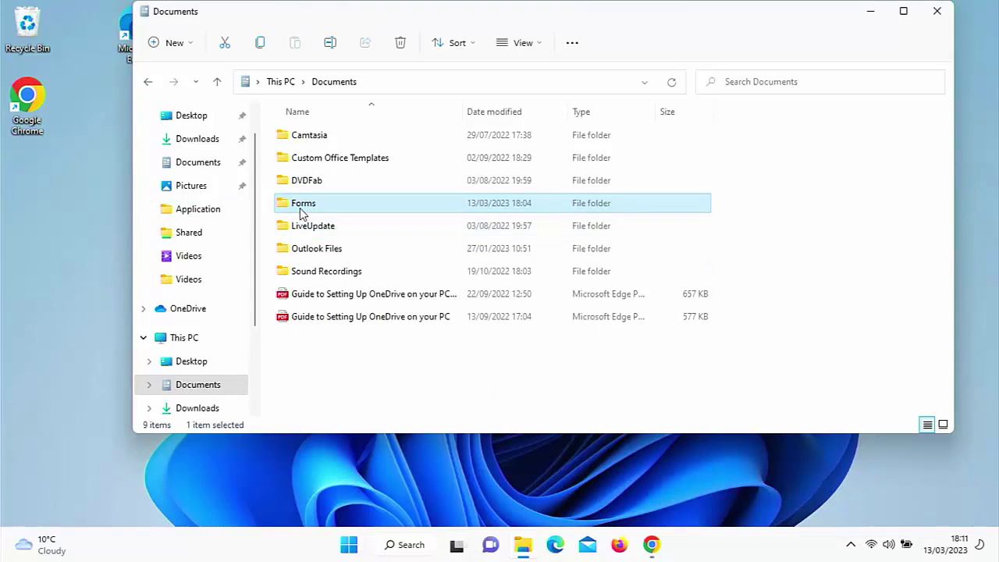
Step: Compress the Forms folder into a zip file named FormsZipFile in Documents
{"action": "mouse_move", "coordinate": [300, 208]}
{"action": "right_click", "coordinate": [327, 206]}
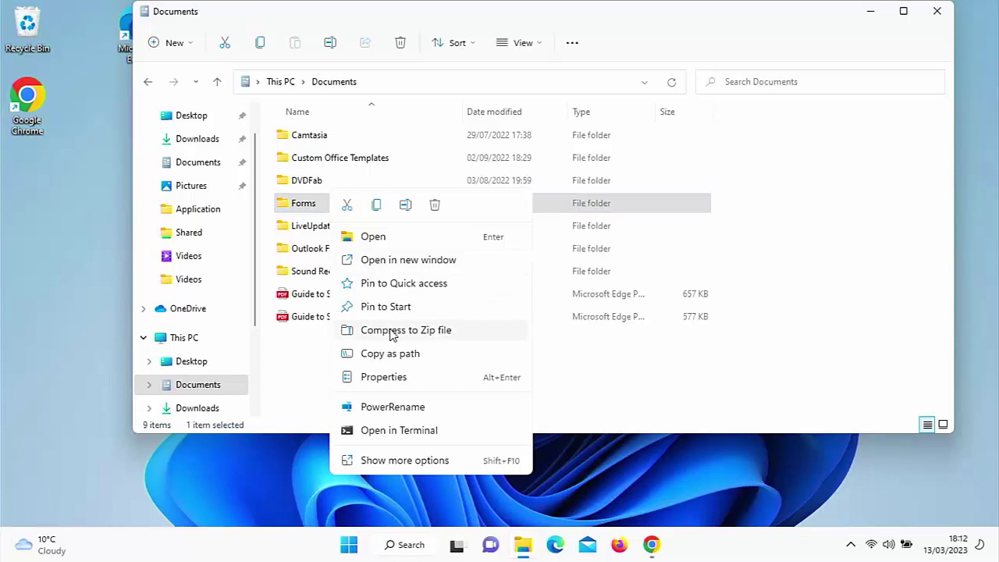
{"action": "left_click", "coordinate": [460, 334]}
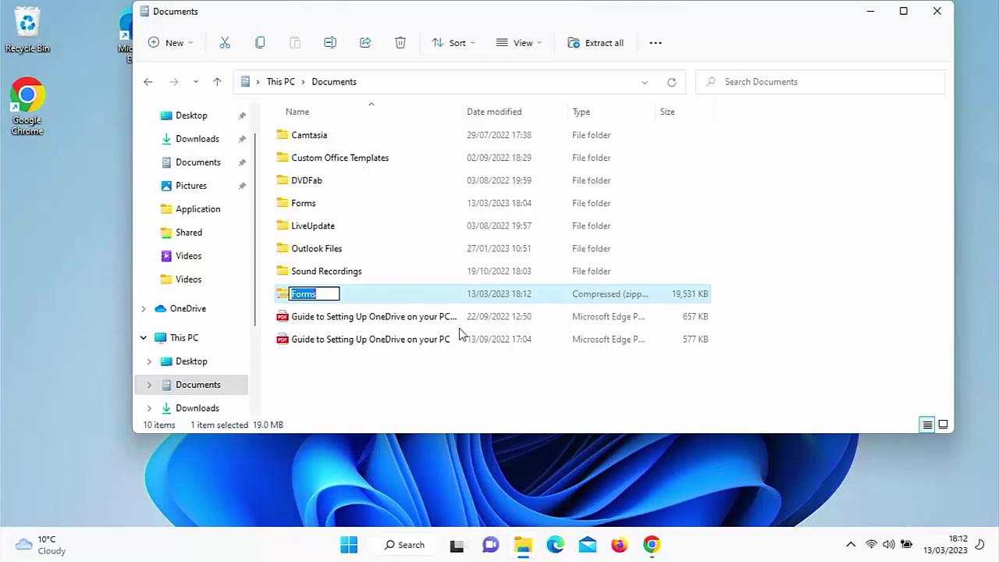
{"action": "type", "text": "FormsZipFile"}
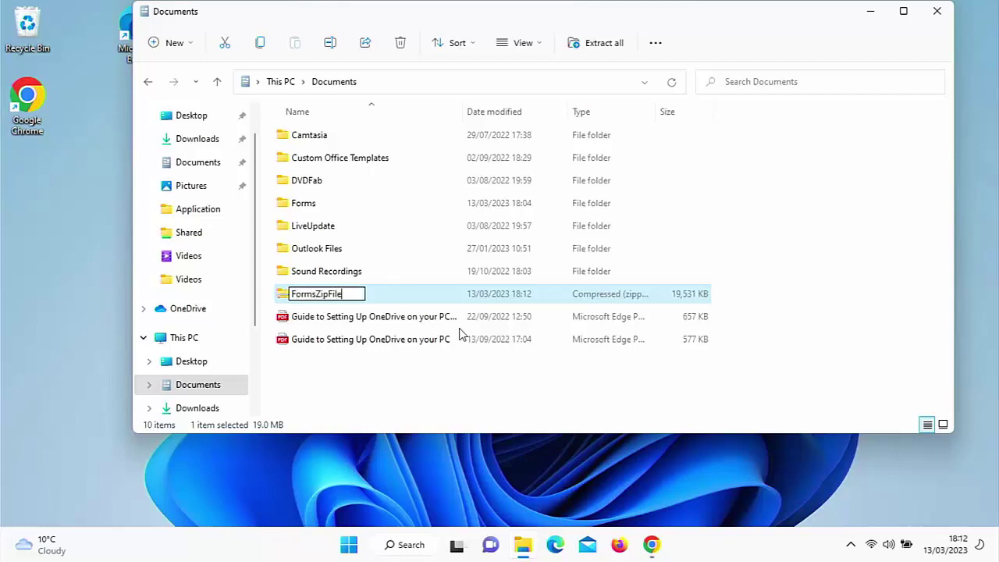
{"action": "key", "text": "Return"}
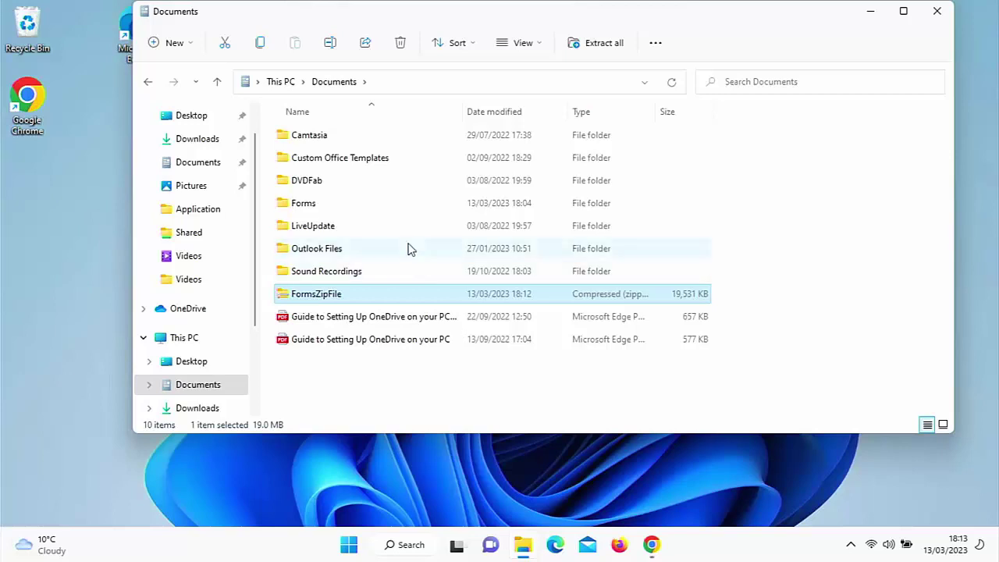
{"action": "mouse_move", "coordinate": [316, 206]}
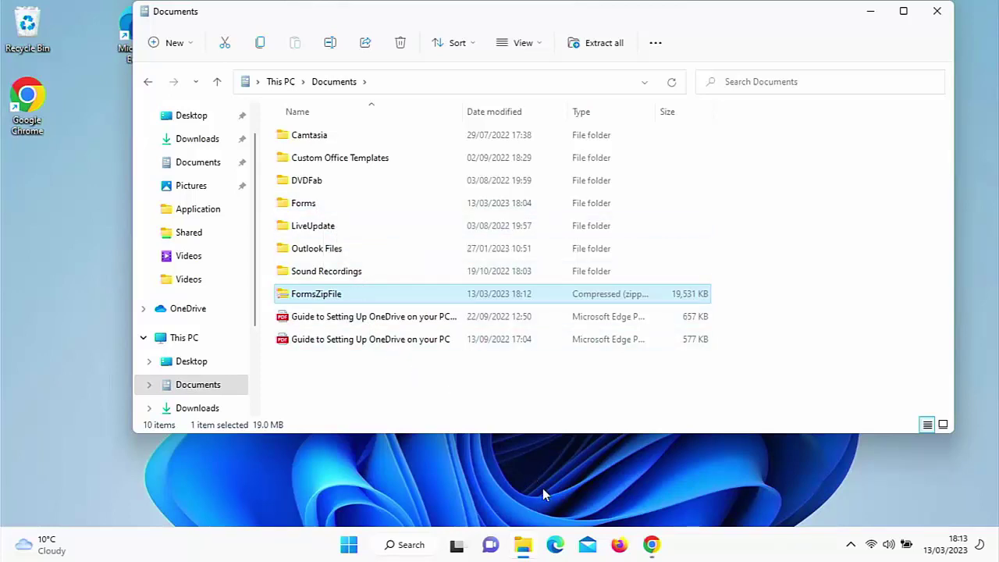
Step: Switch to Outlook in Chrome, create a new email and enter the recipient's address
{"action": "left_click", "coordinate": [652, 544]}
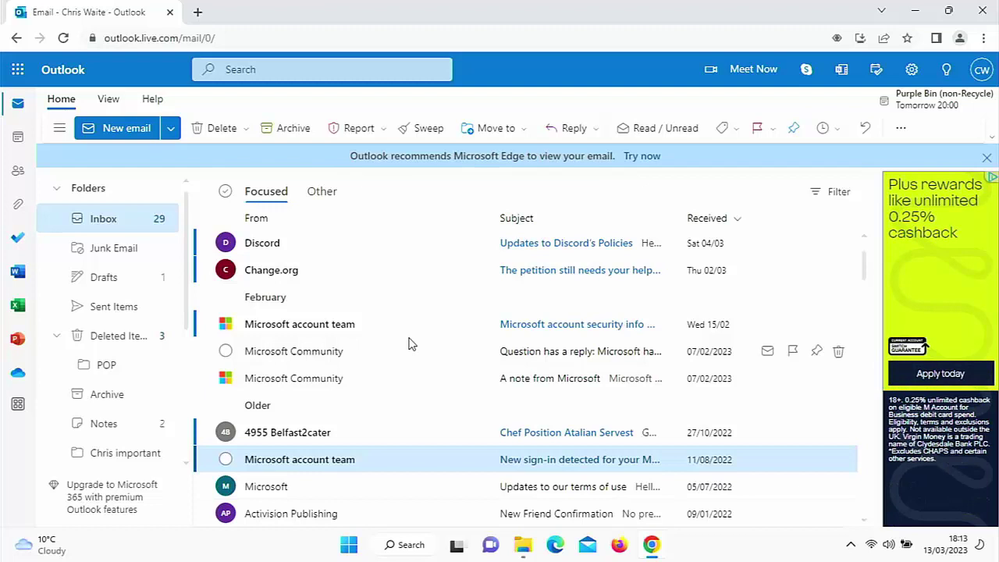
{"action": "left_click", "coordinate": [121, 128]}
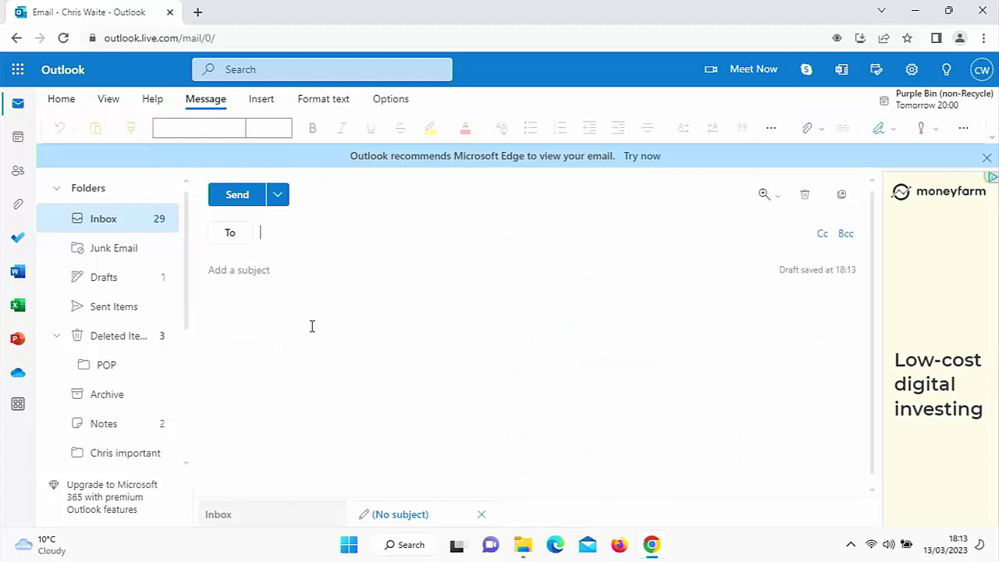
{"action": "key", "text": "ctrl+v"}
Step: Enter "Zip file of Forms Folder" as the email's subject
{"action": "left_click", "coordinate": [341, 270]}
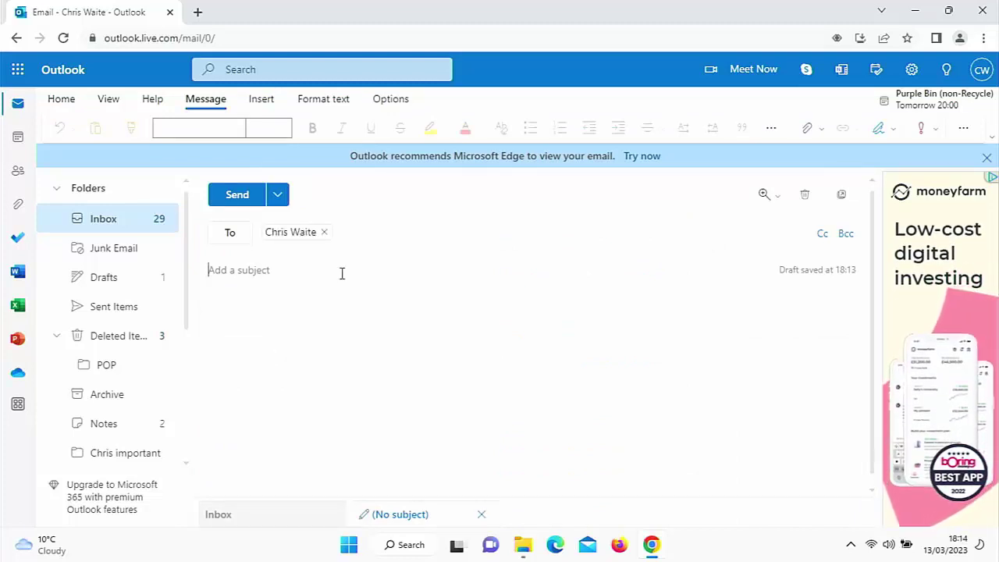
{"action": "left_click", "coordinate": [342, 273]}
{"action": "type", "text": "Zip "}
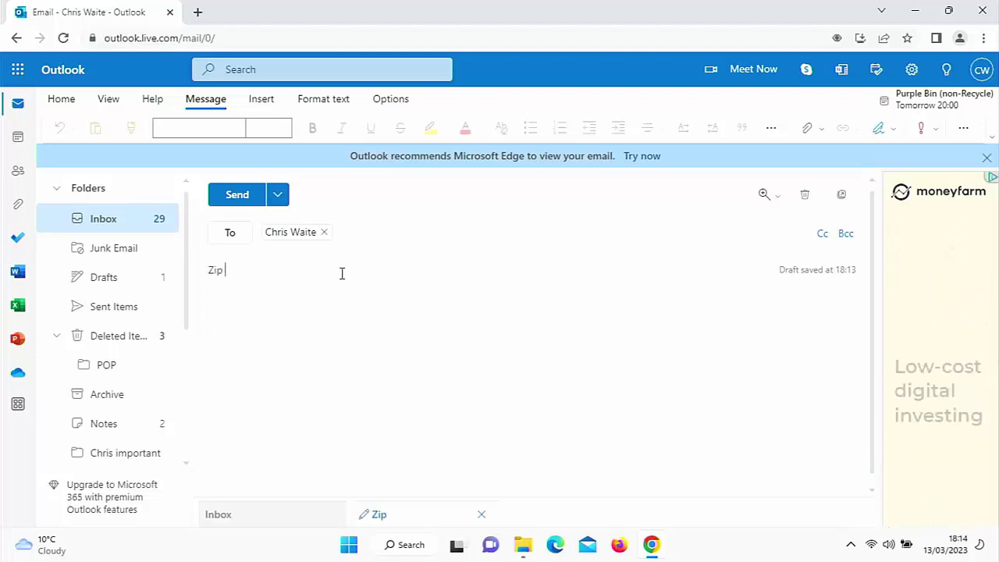
{"action": "type", "text": "file of Fo"}
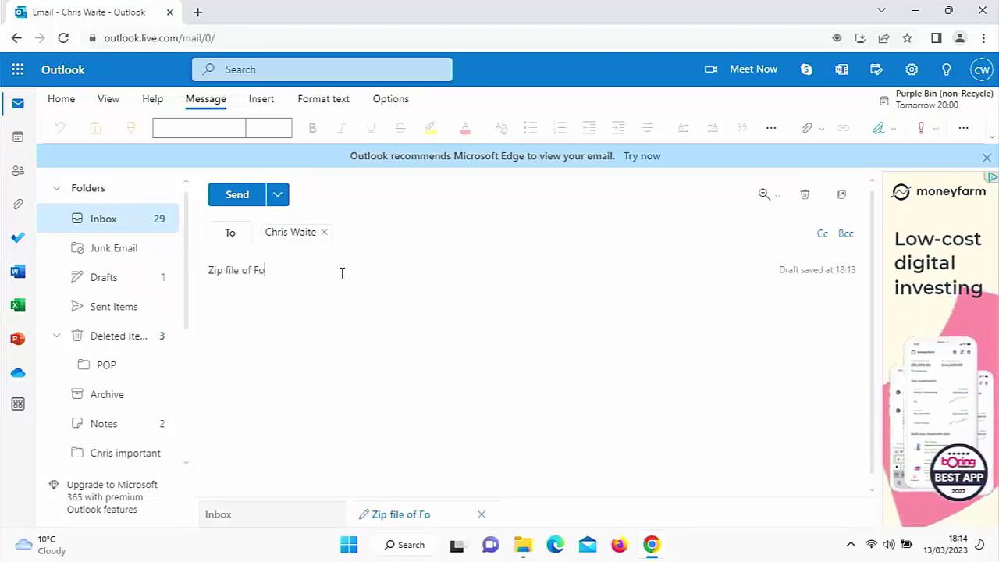
{"action": "type", "text": "rms Folder"}
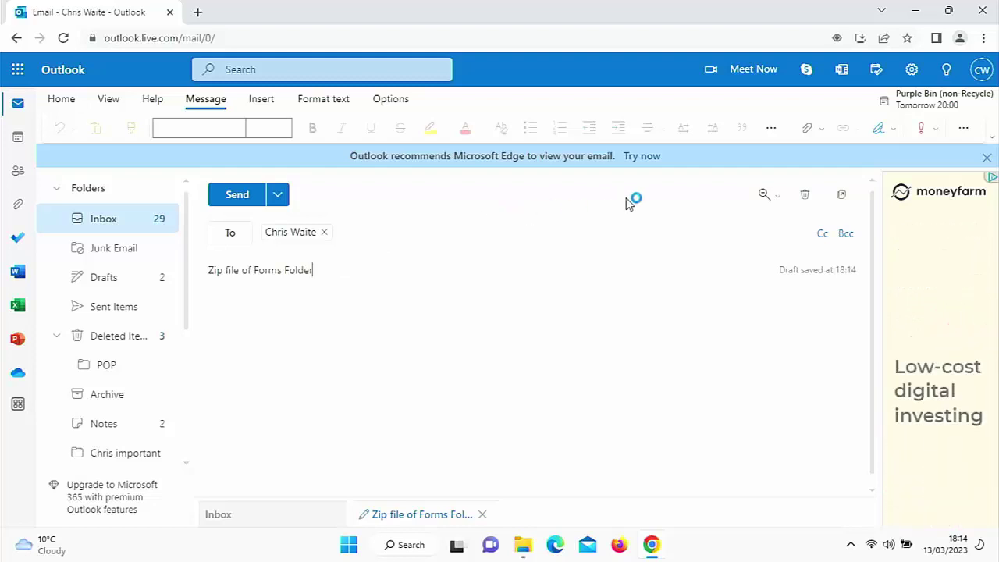
Step: Start attaching a file from this computer to the email and browse to the Documents folder
{"action": "left_click", "coordinate": [809, 130]}
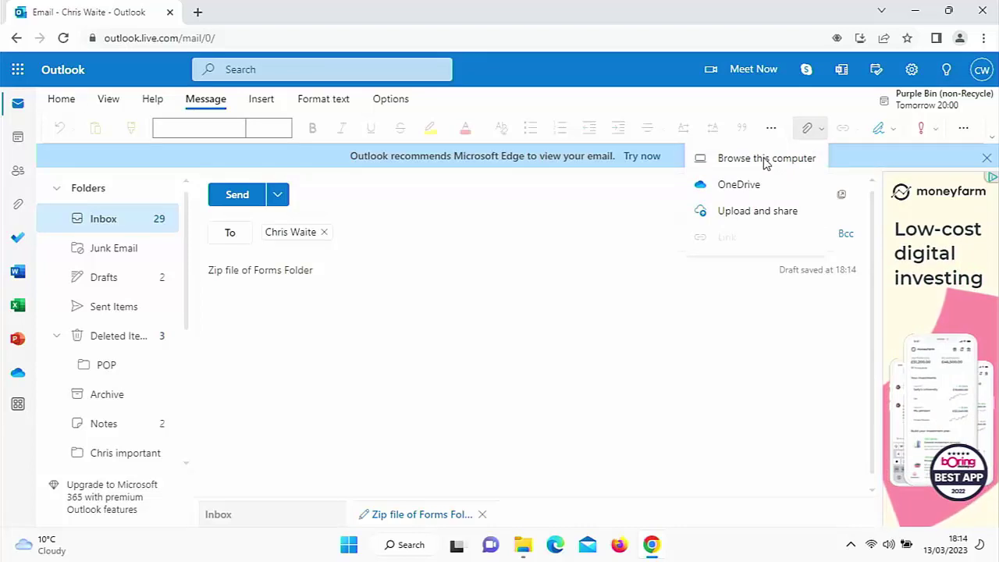
{"action": "left_click", "coordinate": [790, 158]}
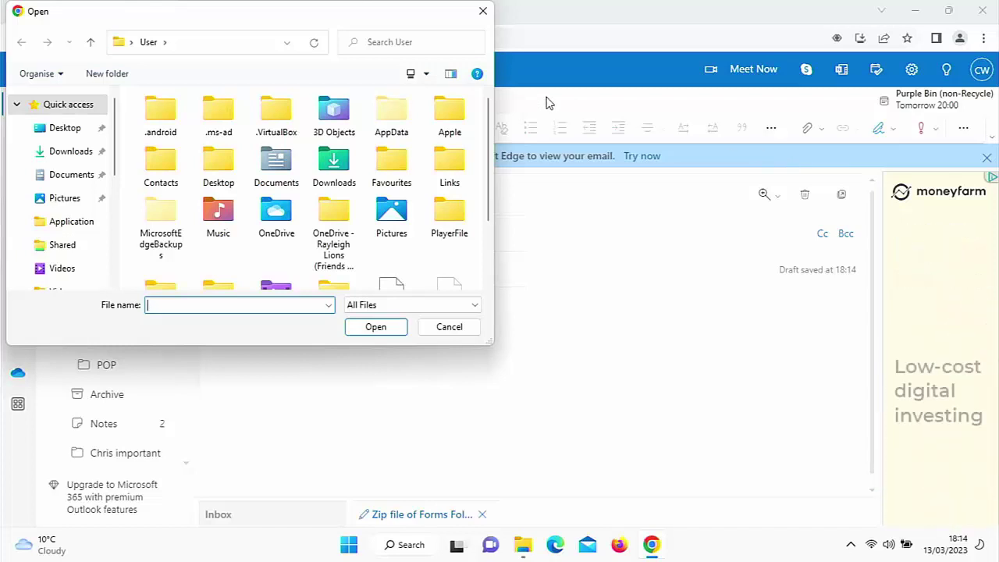
{"action": "left_click", "coordinate": [86, 179]}
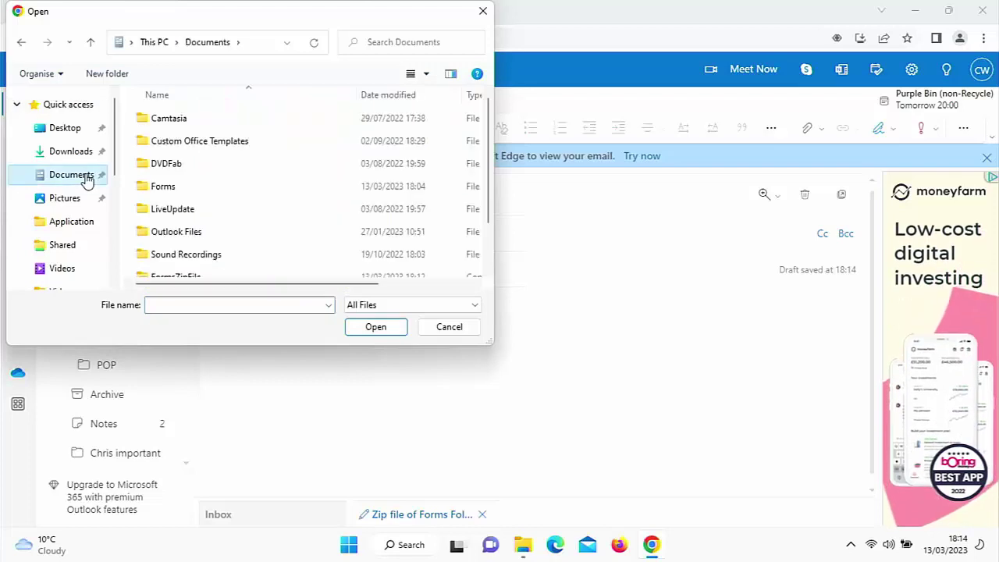
Step: Try to attach the uncompressed Forms folder itself, and return to the Documents folder
{"action": "left_click", "coordinate": [162, 190]}
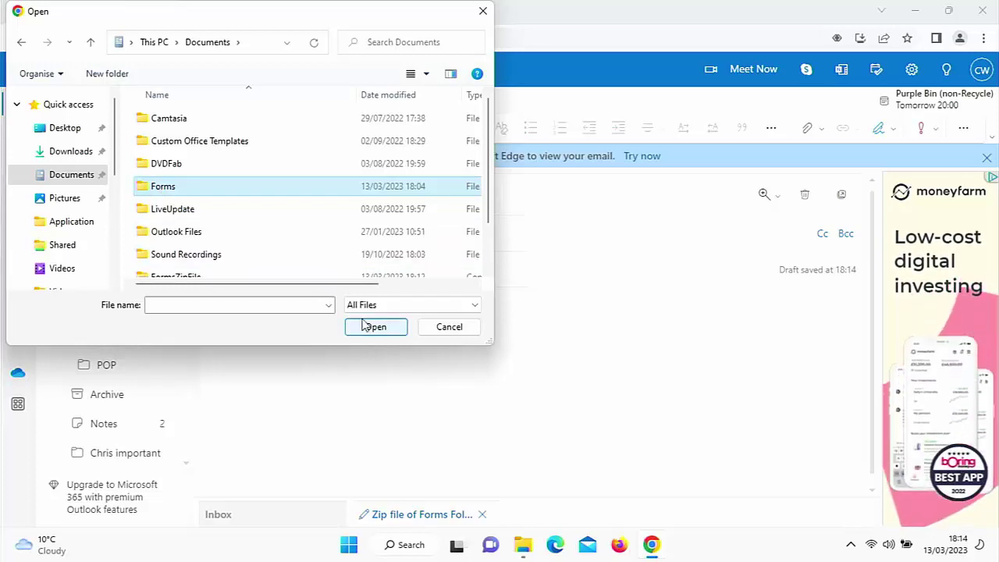
{"action": "left_click", "coordinate": [388, 330]}
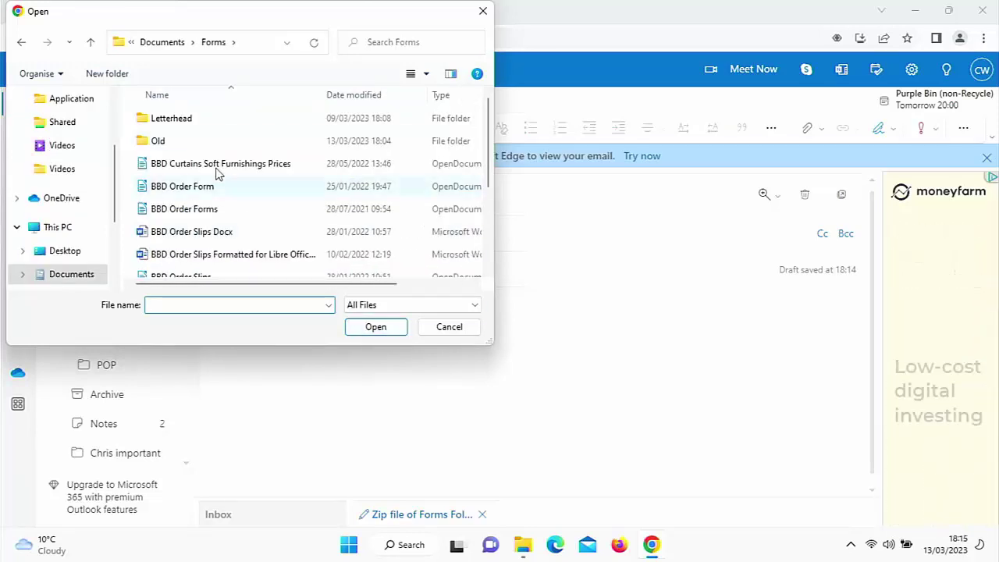
{"action": "left_click", "coordinate": [155, 43]}
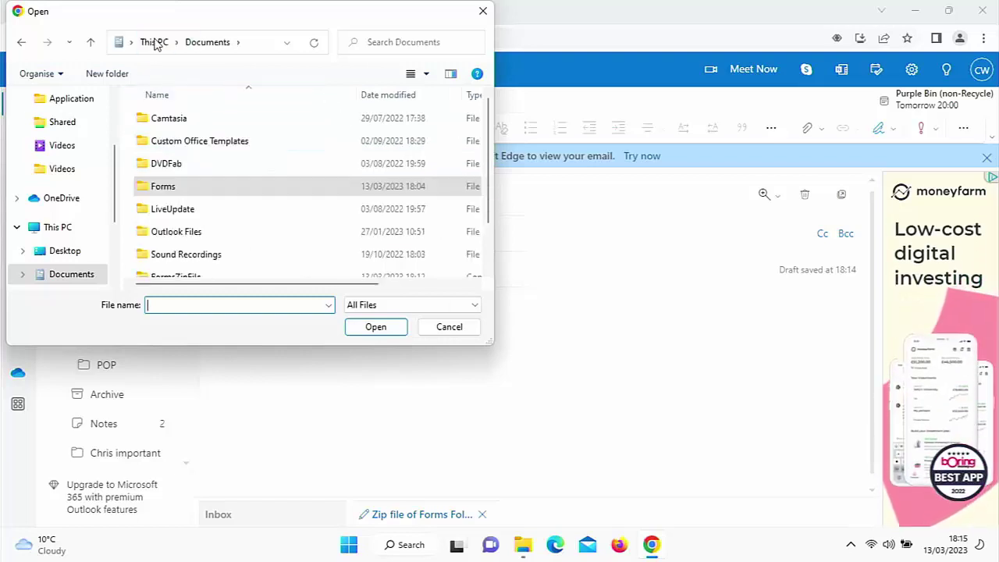
Step: Attach FormsZipFile from Documents to the email as a copy
{"action": "left_click_drag", "start_coordinate": [488, 176], "coordinate": [486, 229]}
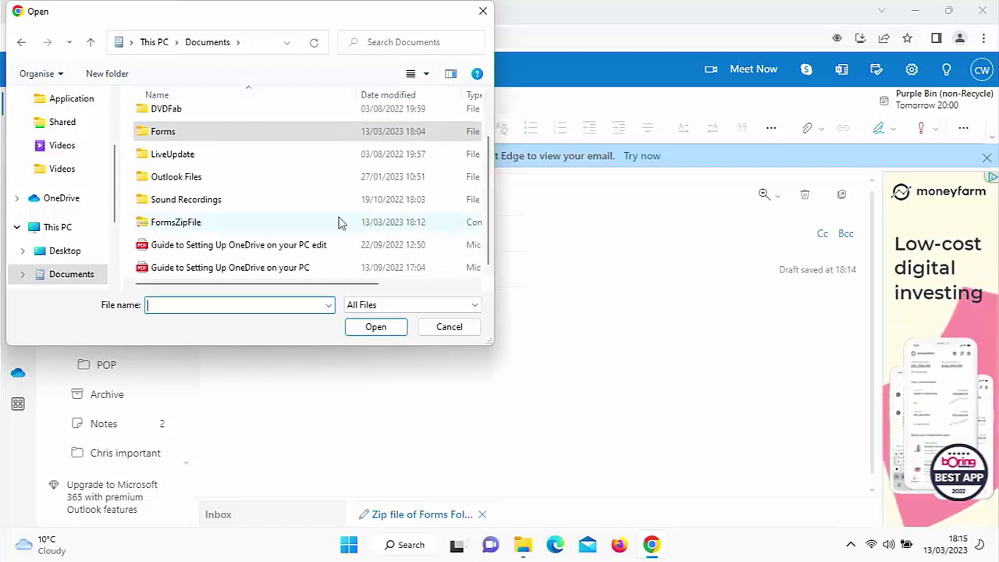
{"action": "double_click", "coordinate": [185, 222]}
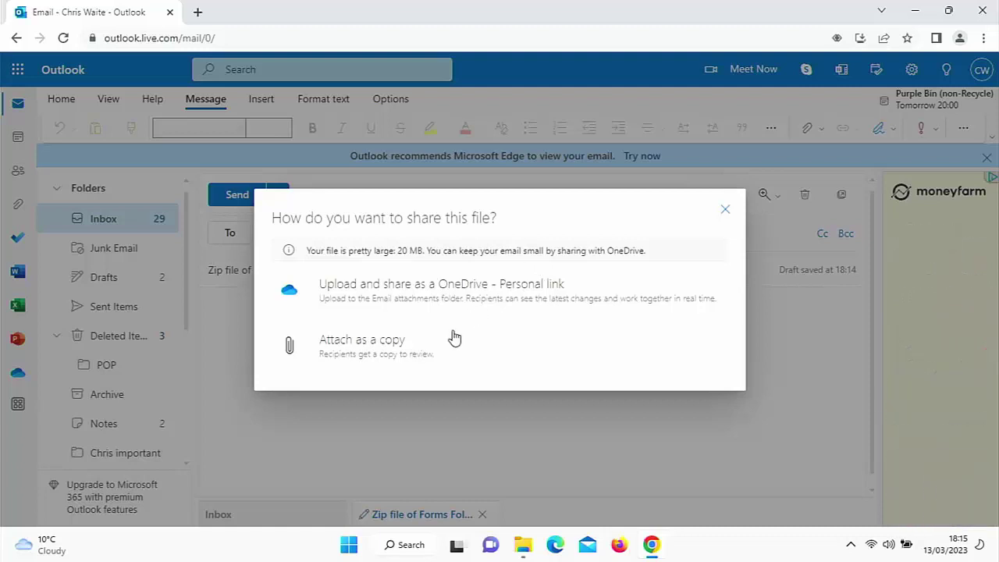
{"action": "left_click", "coordinate": [417, 347]}
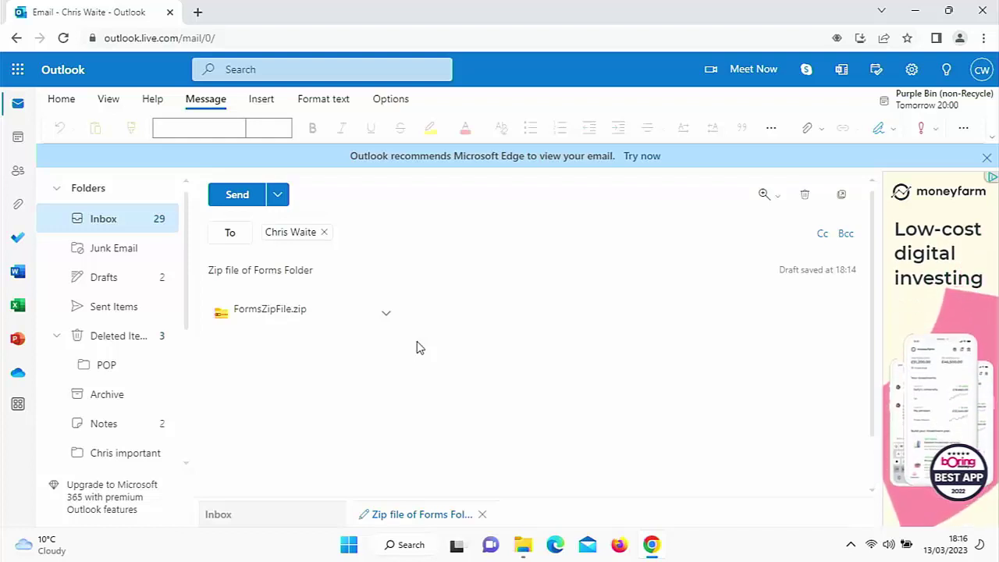
Step: Write "Please find Forms Zip File, this file contains the whole folder" as the message body
{"action": "left_click", "coordinate": [303, 387]}
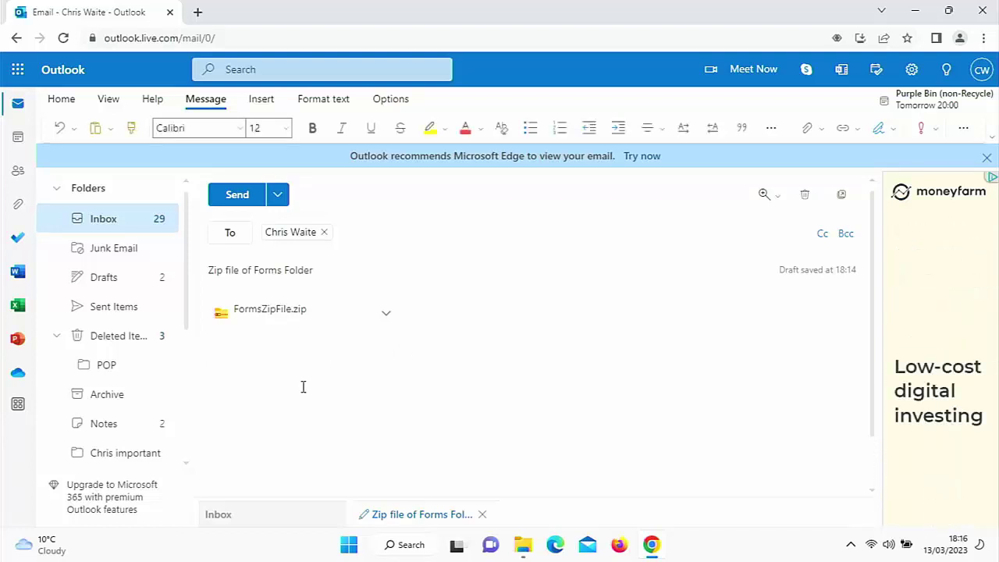
{"action": "type", "text": "Please find"}
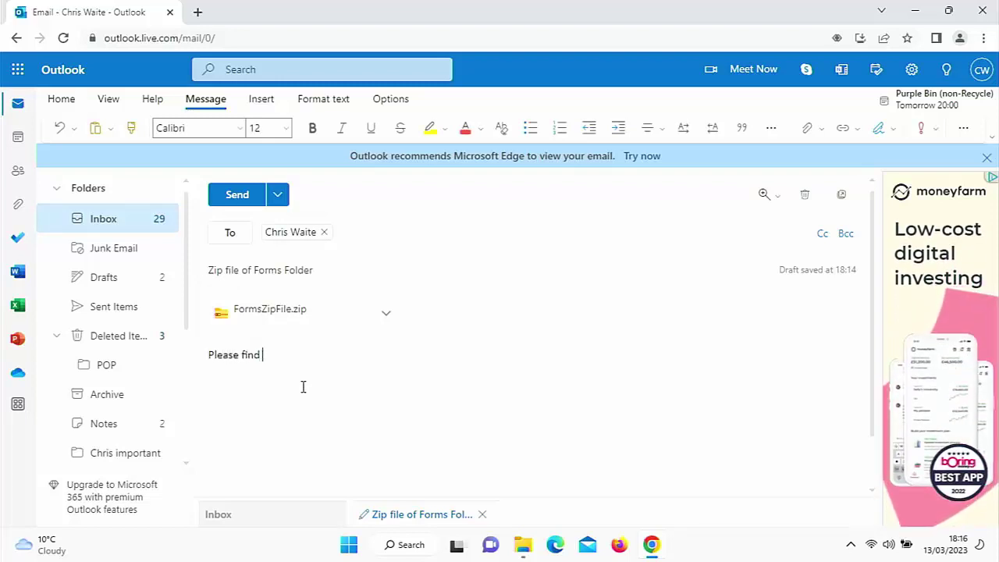
{"action": "type", "text": " Forms Zip File, this fil"}
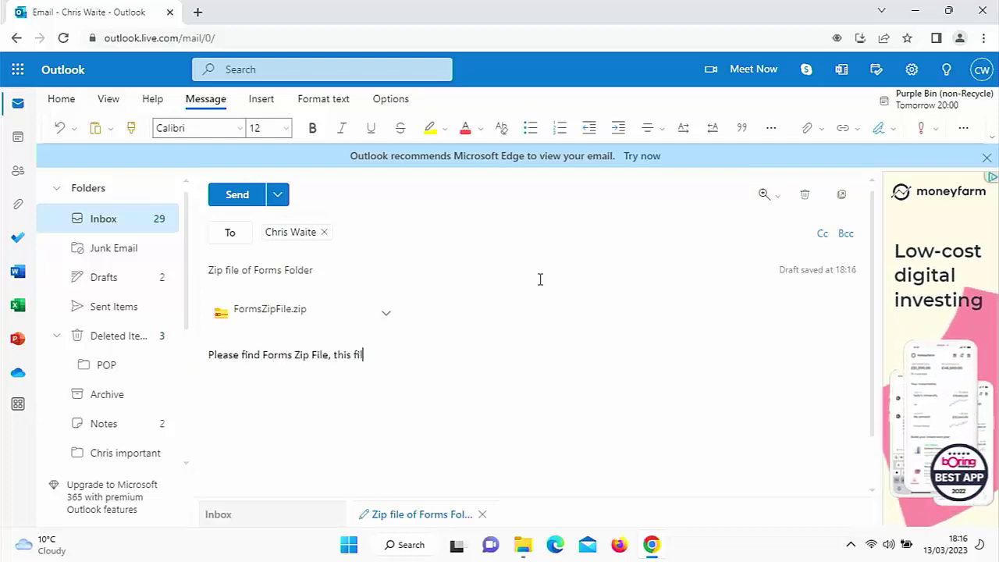
{"action": "type", "text": "e contains the whole folder"}
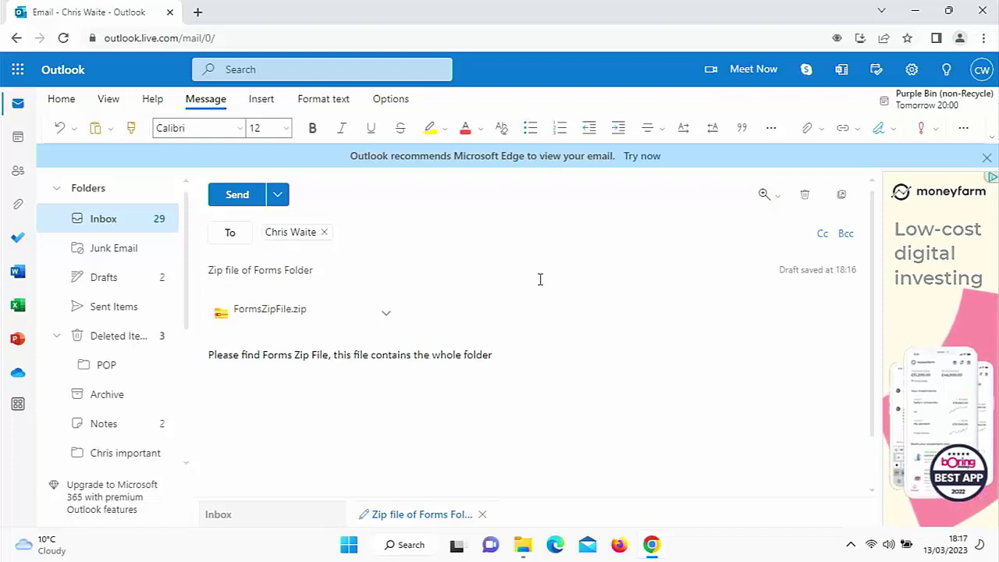
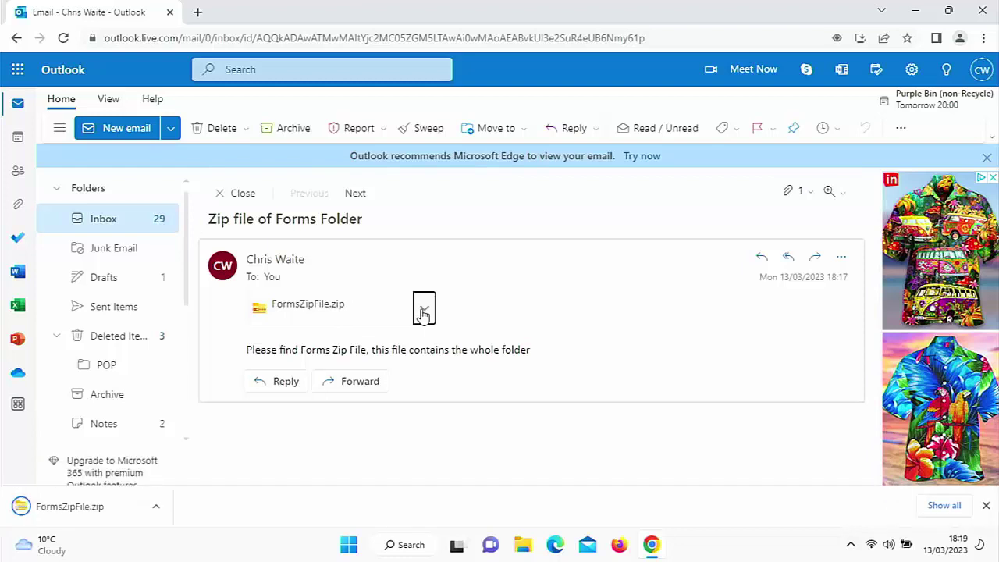
Step: Download the FormsZipFile.zip attachment from the received email and open FormsZipFile from the Downloads folder in File Explorer
{"action": "left_click", "coordinate": [423, 310]}
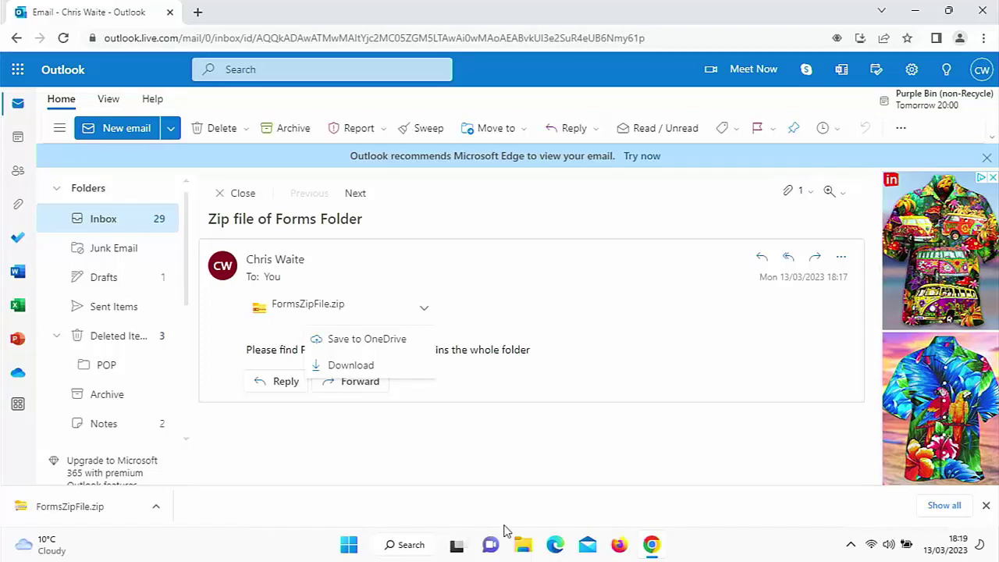
{"action": "left_click", "coordinate": [519, 544]}
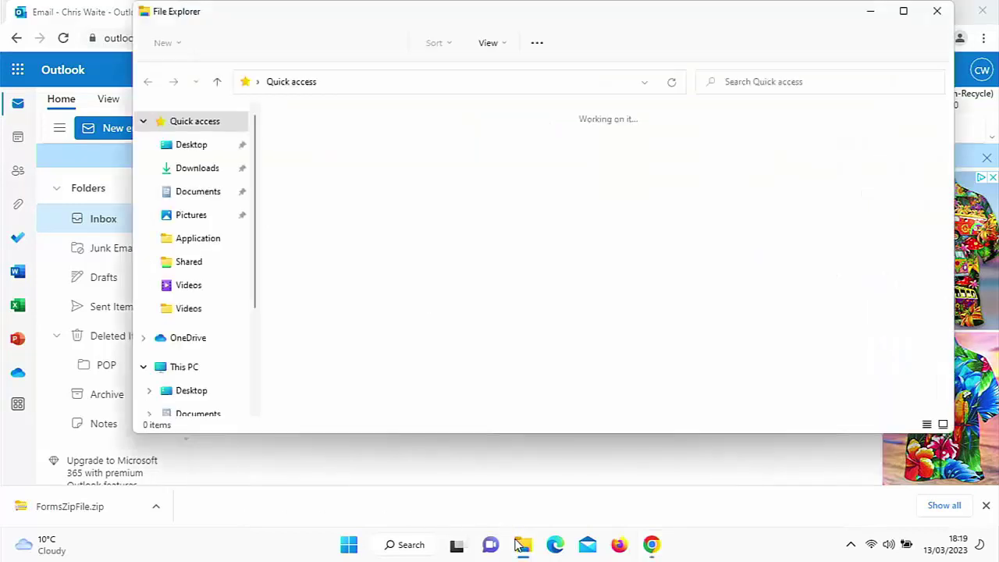
{"action": "left_click", "coordinate": [188, 170]}
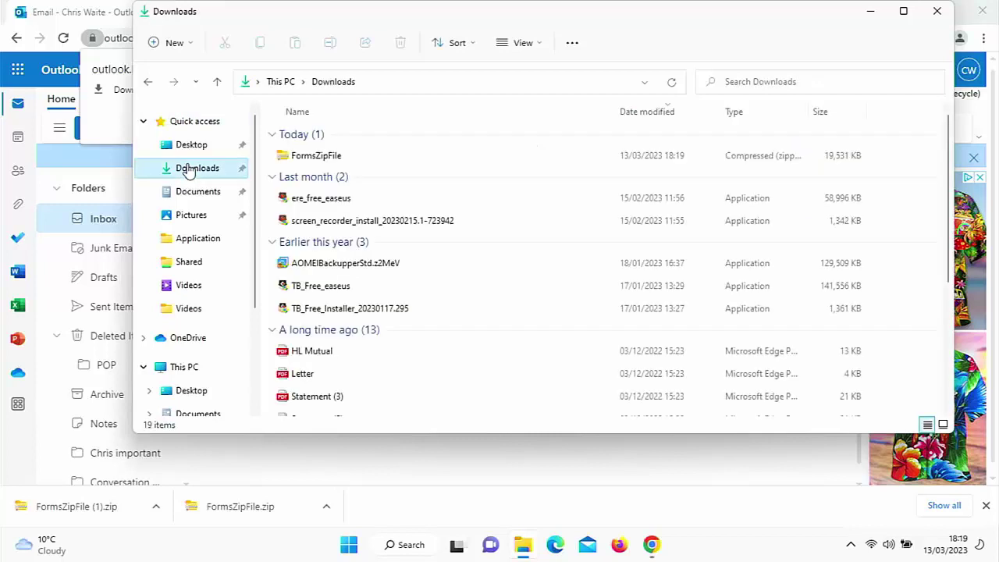
{"action": "double_click", "coordinate": [292, 160]}
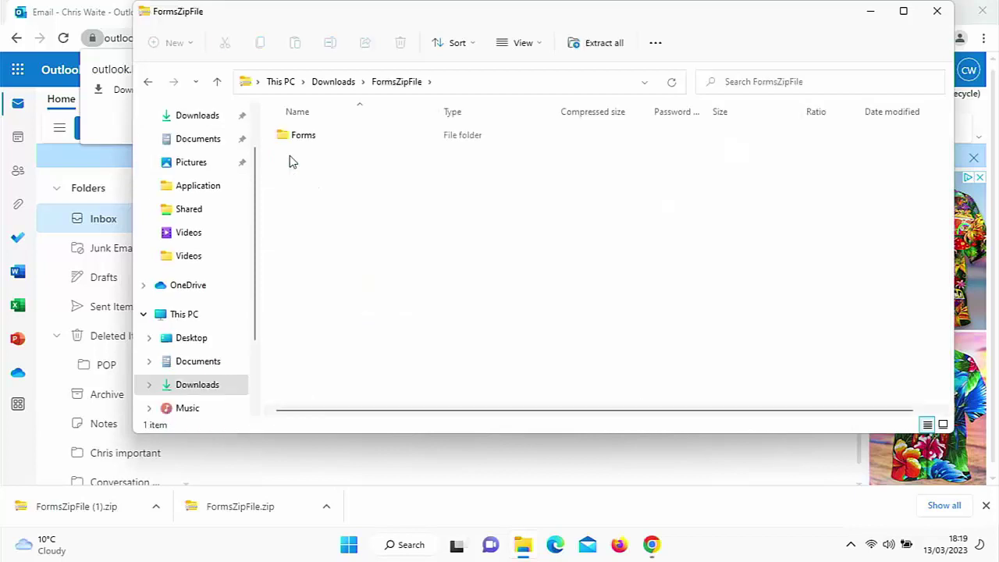
Step: Extract all contents of FormsZipFile into the Documents folder, with the extracted files shown when complete
{"action": "left_click", "coordinate": [585, 43]}
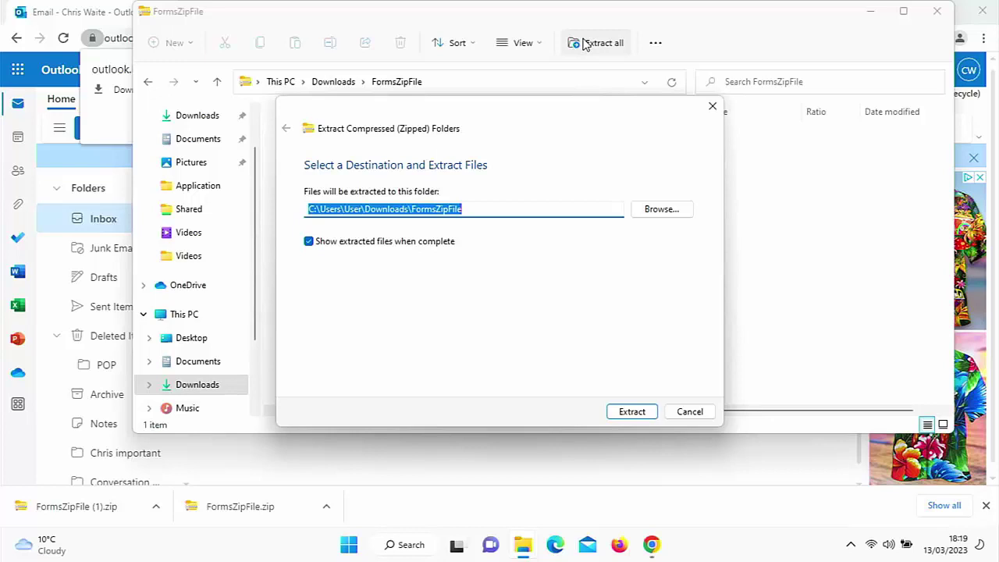
{"action": "left_click", "coordinate": [660, 213]}
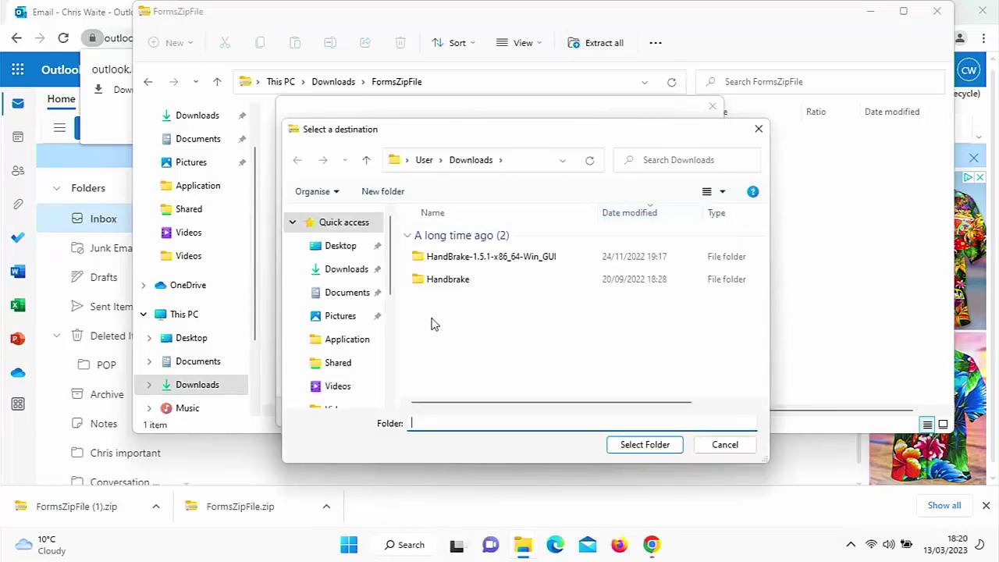
{"action": "left_click", "coordinate": [337, 302]}
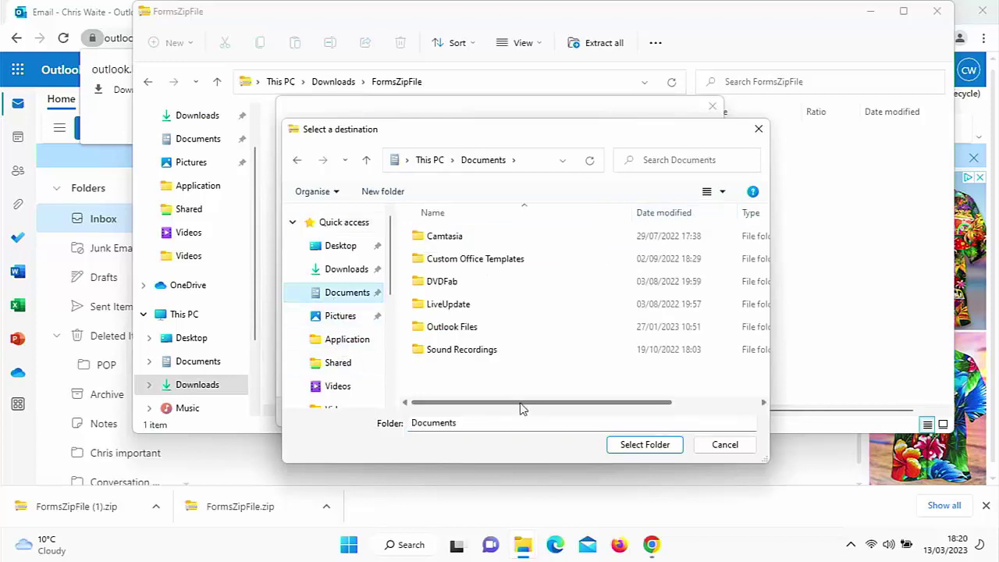
{"action": "left_click", "coordinate": [627, 445]}
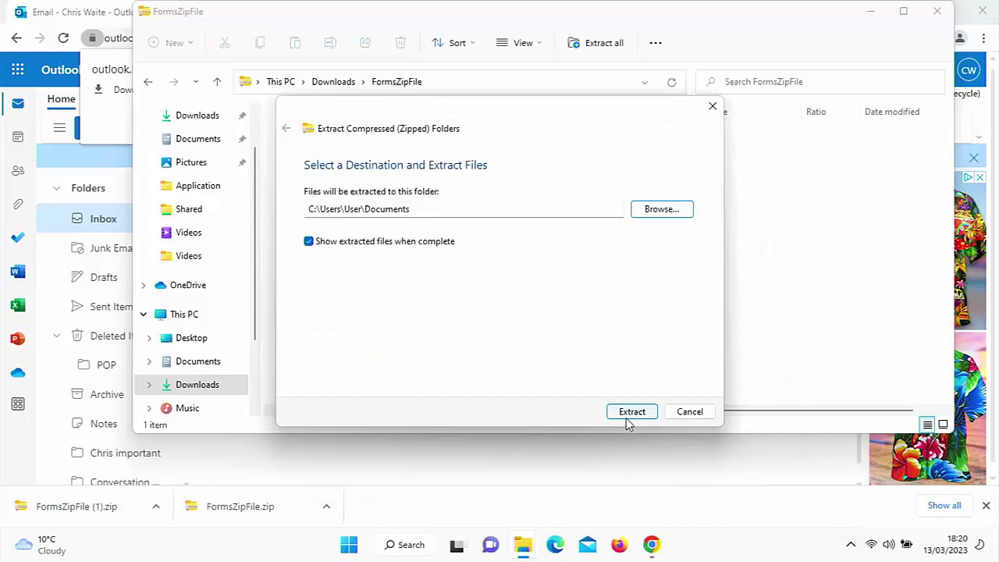
{"action": "left_click", "coordinate": [626, 417]}
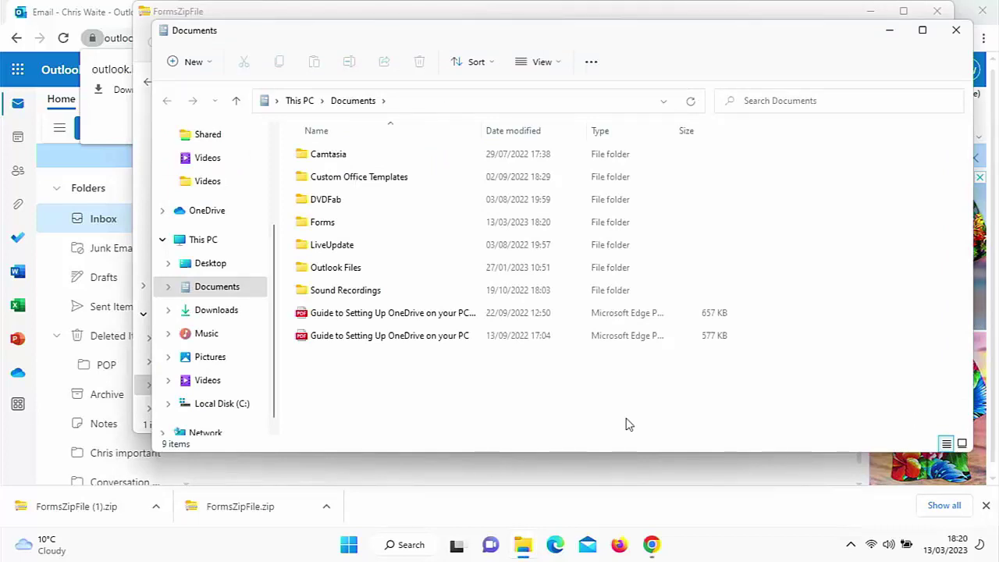
Step: Open the extracted Forms folder in Documents to check its files, and close both File Explorer windows and the browser
{"action": "double_click", "coordinate": [332, 229]}
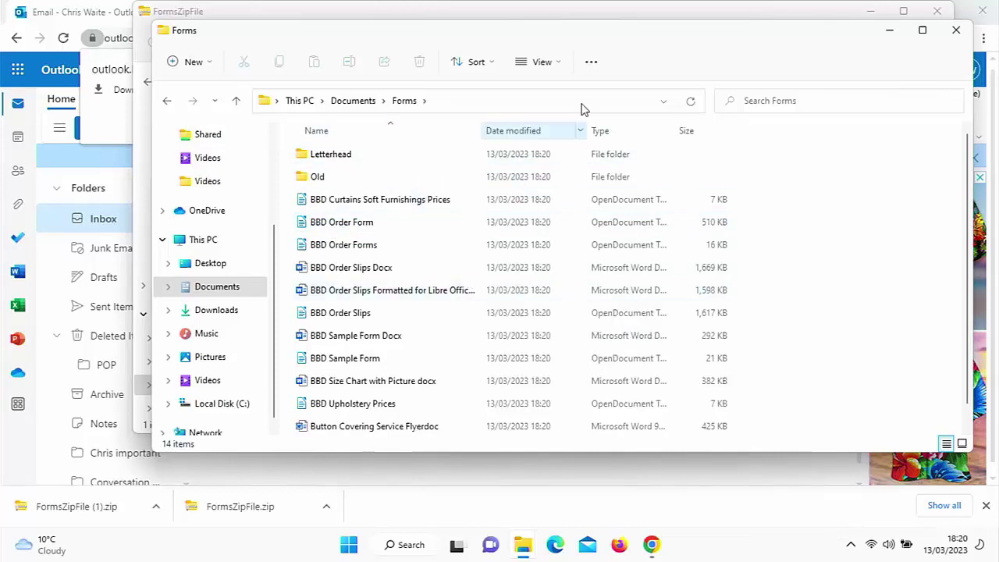
{"action": "left_click", "coordinate": [954, 32]}
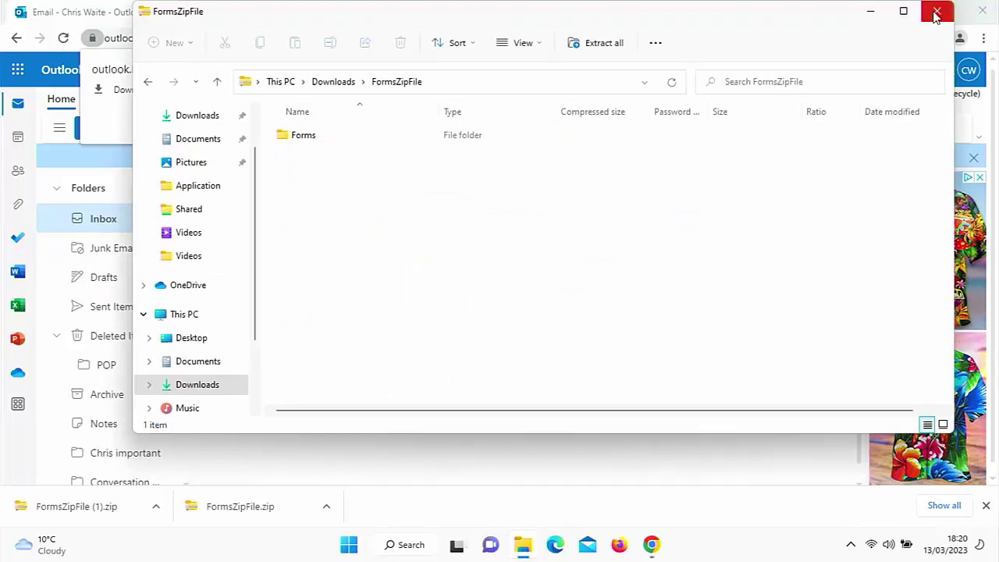
{"action": "left_click", "coordinate": [936, 13]}
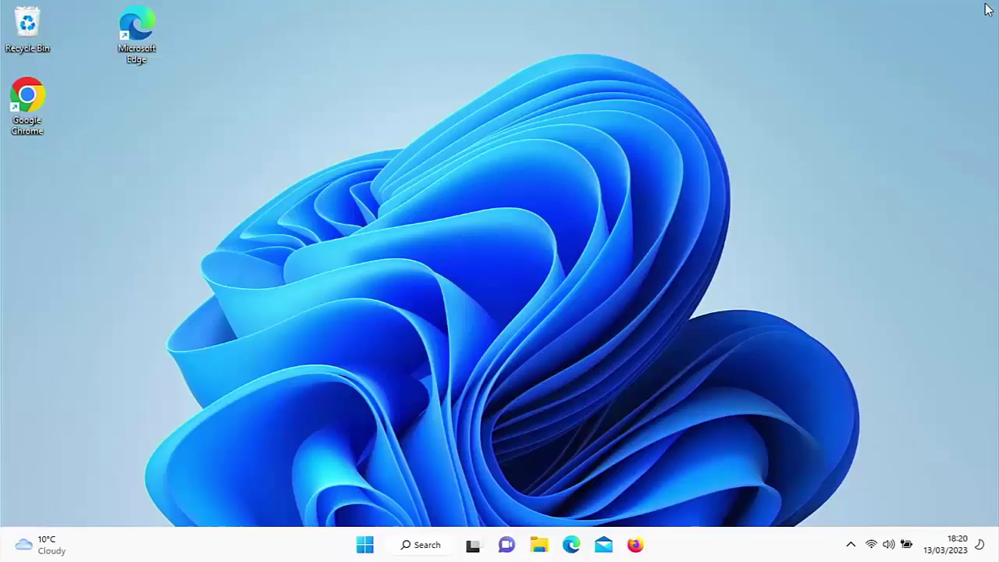
{"action": "left_click", "coordinate": [985, 10]}
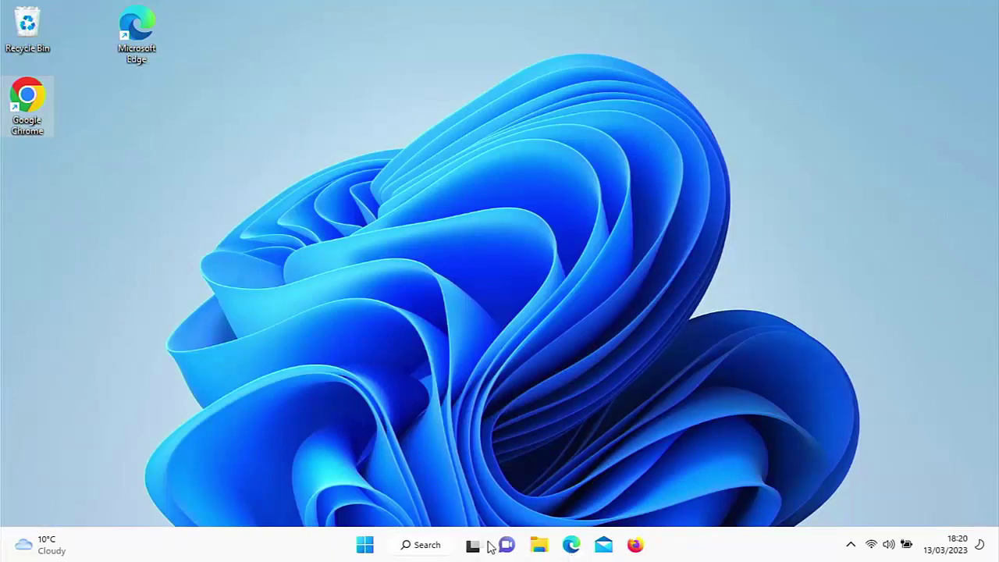
Step: Delete the FormsZipFile archive from the Downloads folder in File Explorer, and open the Documents folder
{"action": "left_click", "coordinate": [538, 544]}
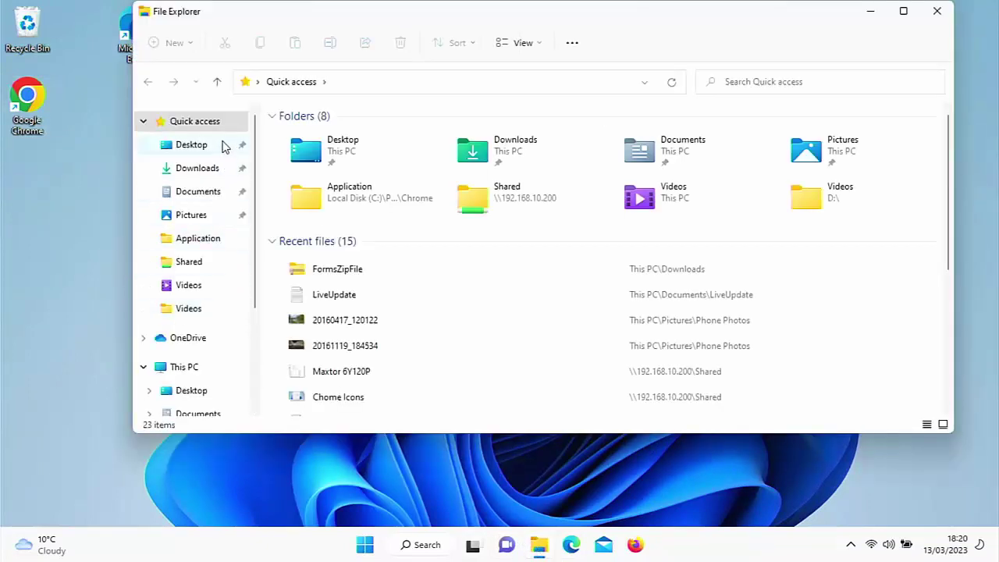
{"action": "left_click", "coordinate": [212, 170]}
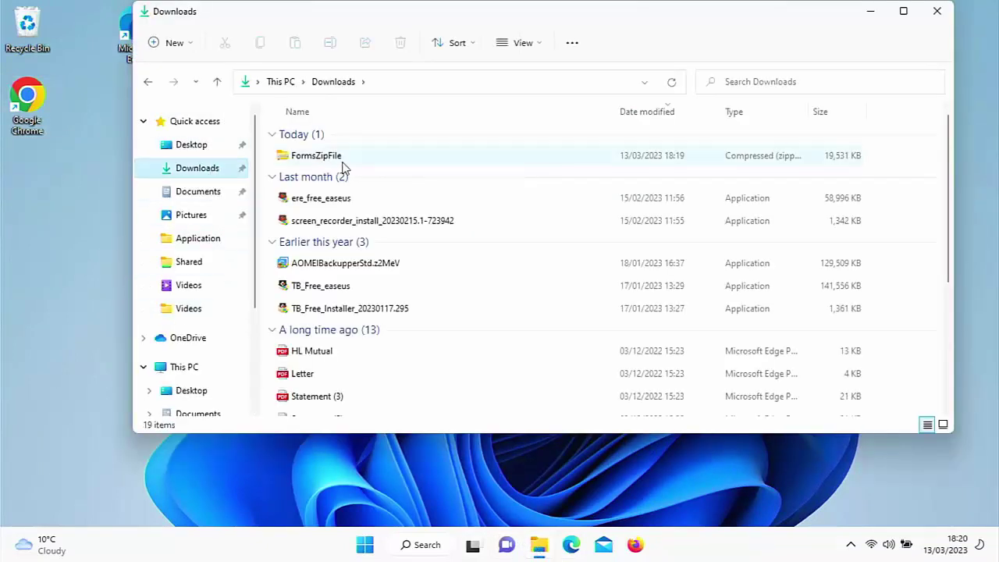
{"action": "left_click", "coordinate": [288, 161]}
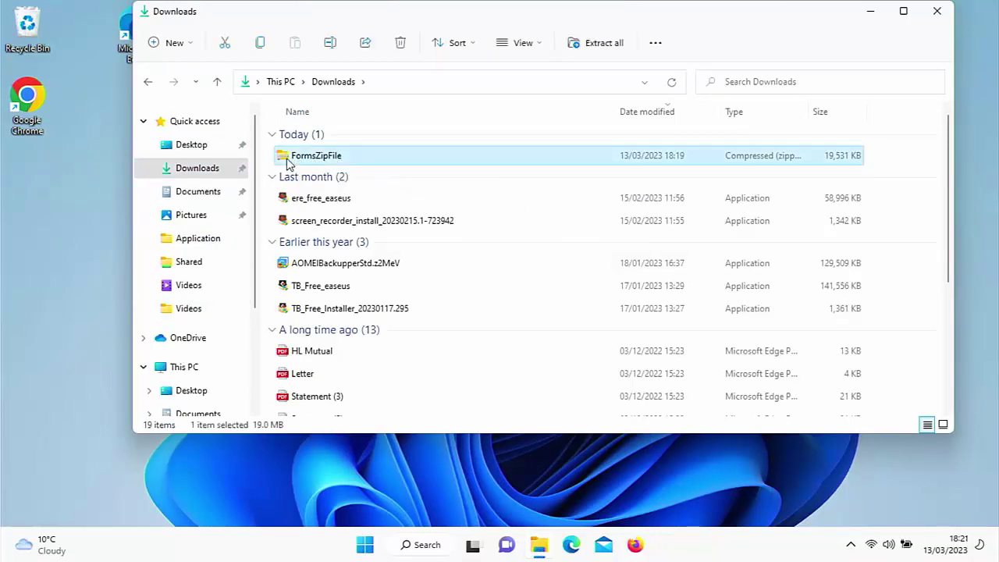
{"action": "left_click", "coordinate": [400, 44]}
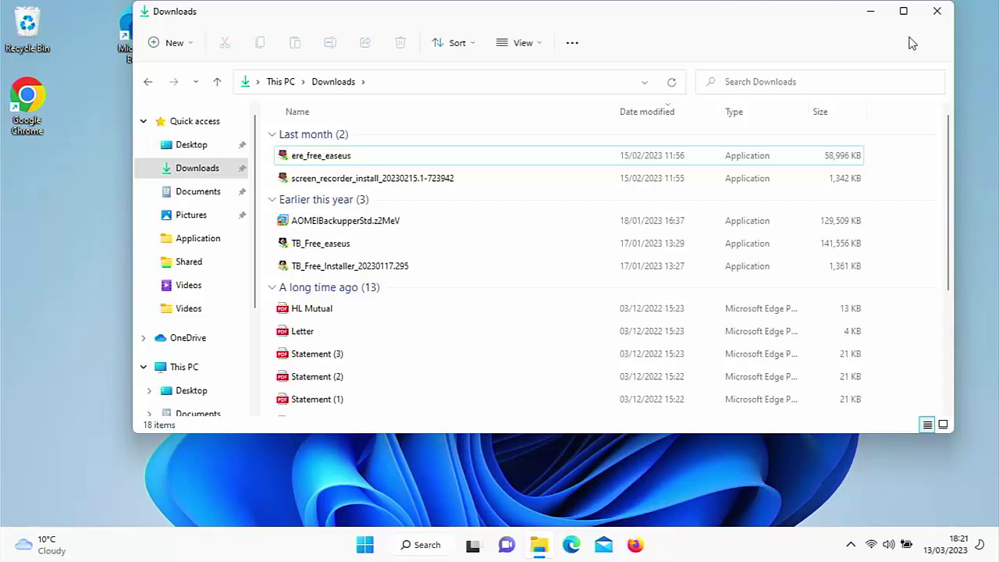
{"action": "left_click", "coordinate": [181, 194]}
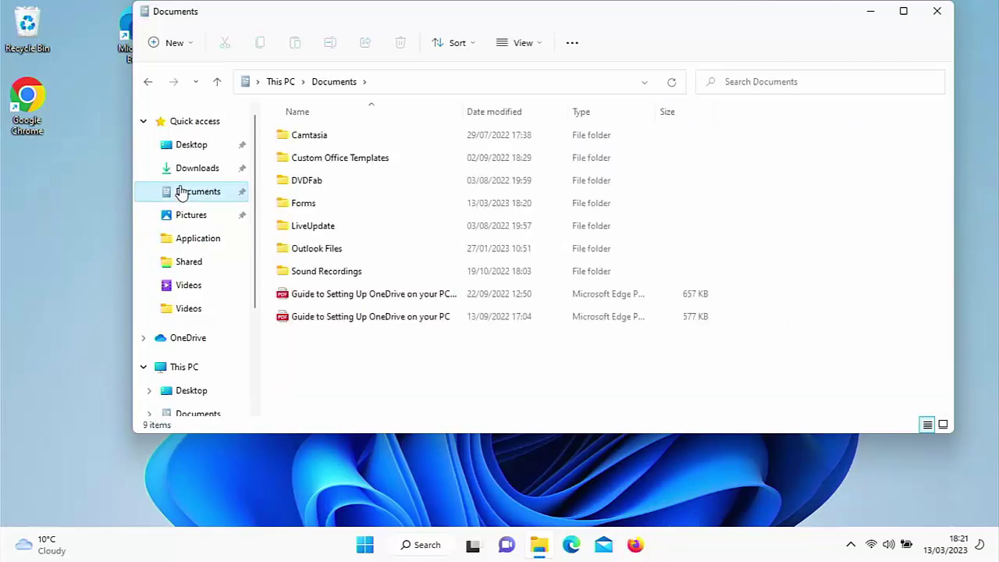